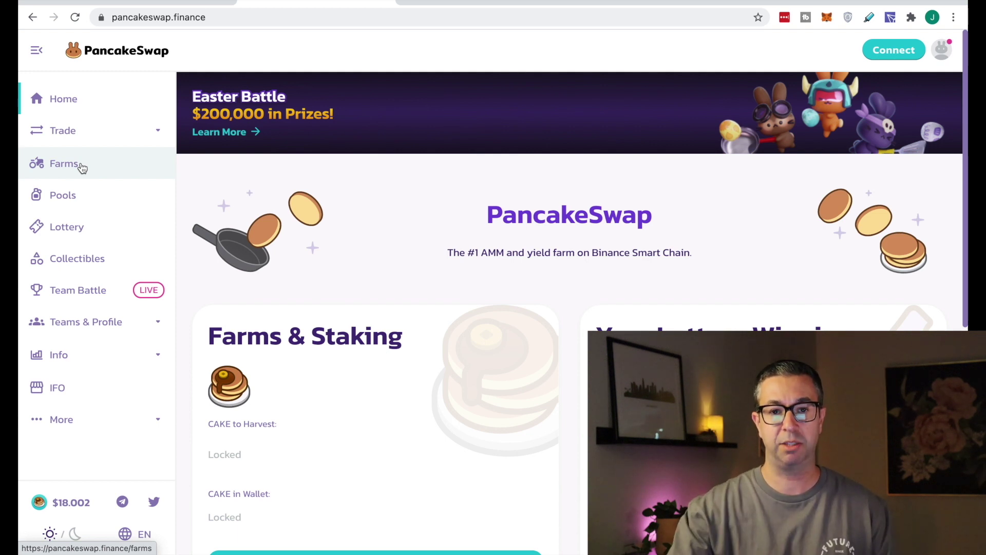
Open PancakeSwap's exchange page and follow its Bridge option to the Binance Bridge site.
{"action": "left_click", "coordinate": [89, 138]}
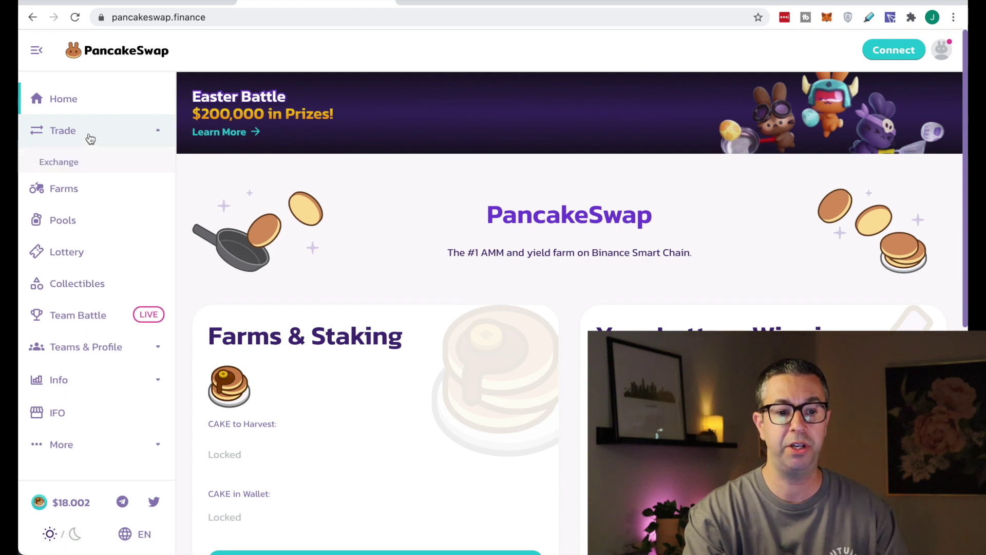
{"action": "left_click", "coordinate": [72, 165]}
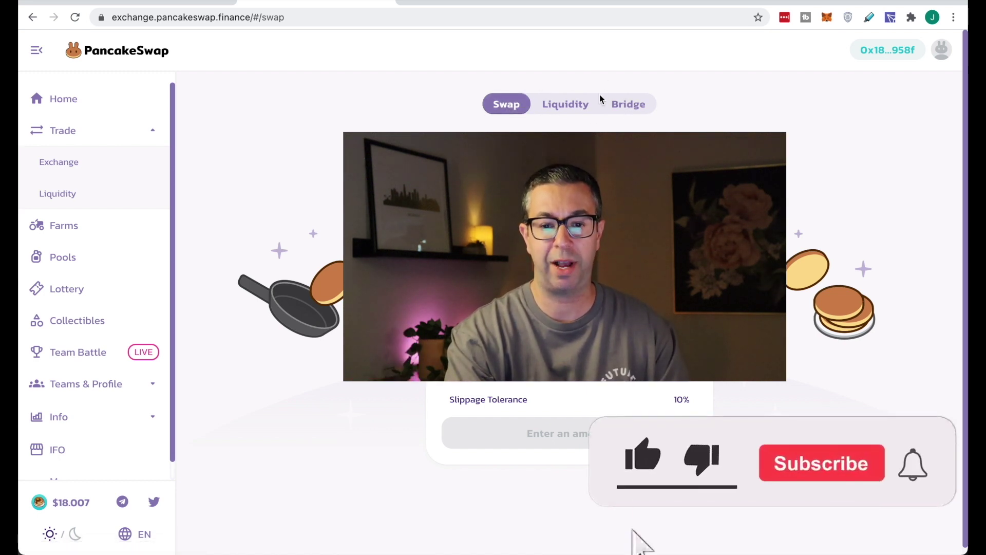
{"action": "left_click", "coordinate": [636, 105]}
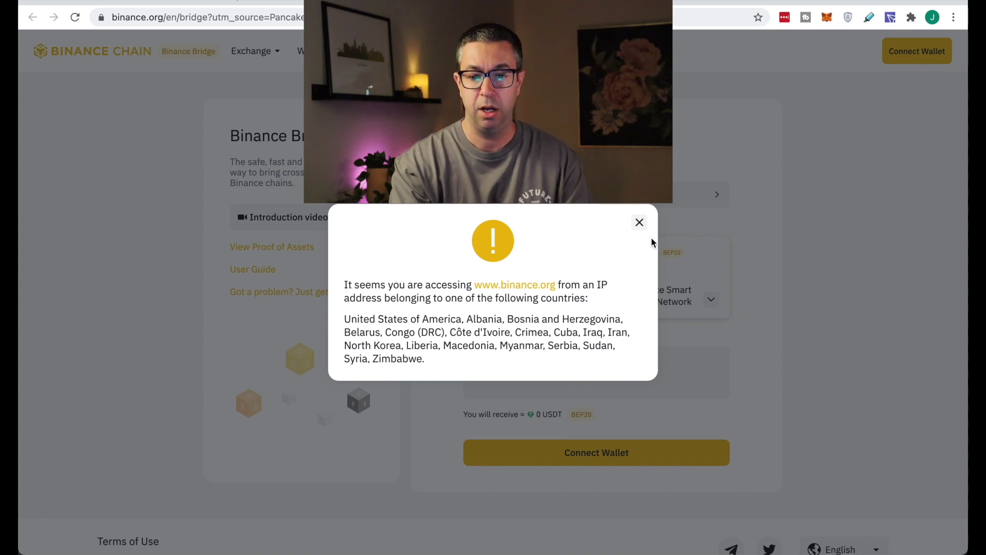
Dismiss the country restriction notice, connect the VPN extension through Amsterdam, Netherlands, and reload the bridge page.
{"action": "left_click", "coordinate": [640, 223]}
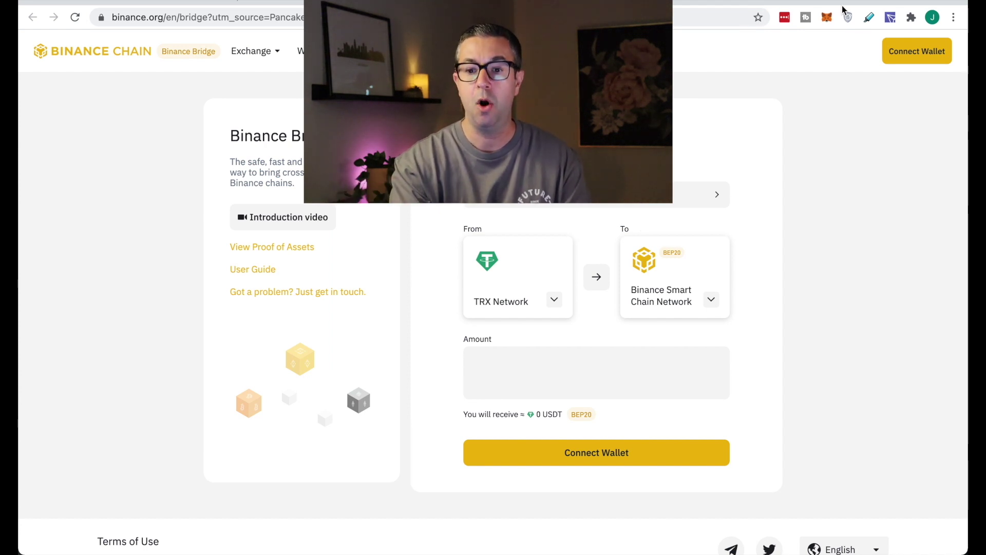
{"action": "left_click", "coordinate": [849, 18]}
{"action": "left_click", "coordinate": [733, 164]}
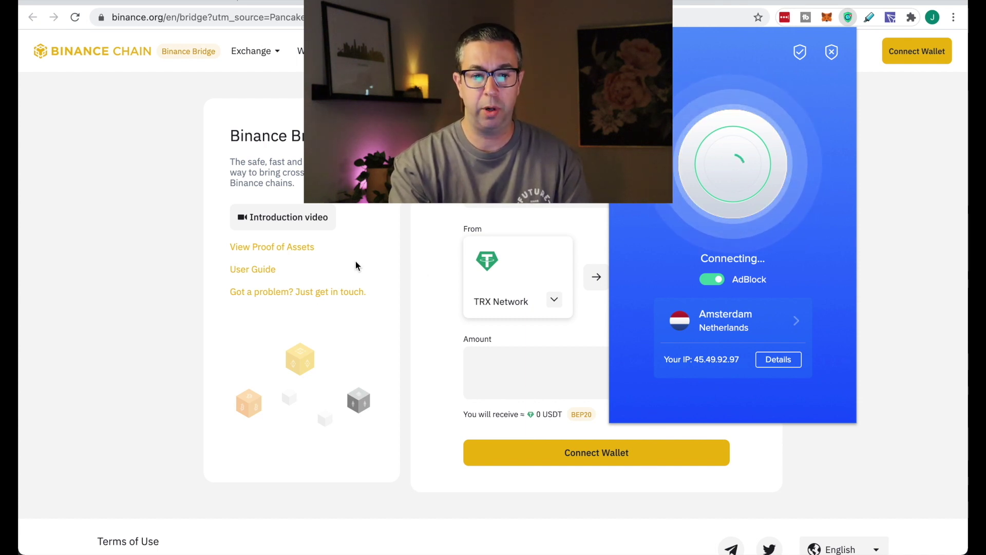
{"action": "left_click", "coordinate": [186, 192]}
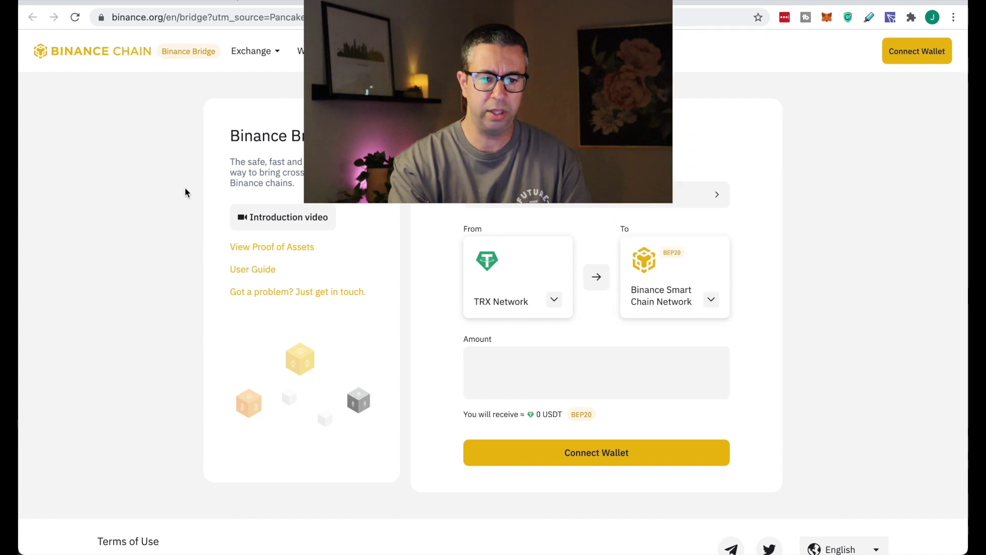
{"action": "left_click", "coordinate": [74, 18]}
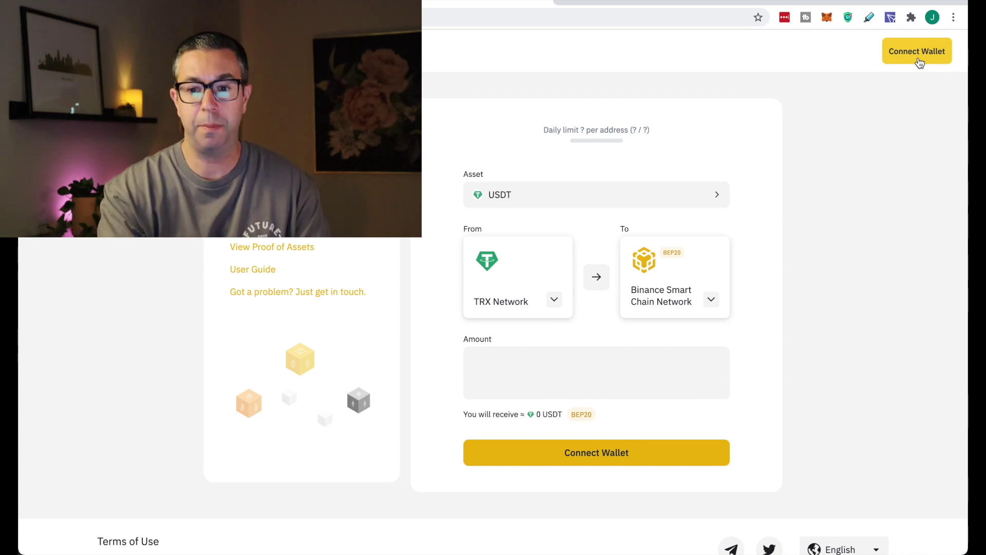
Connect the MetaMask wallet to Binance Bridge.
{"action": "left_click", "coordinate": [920, 62]}
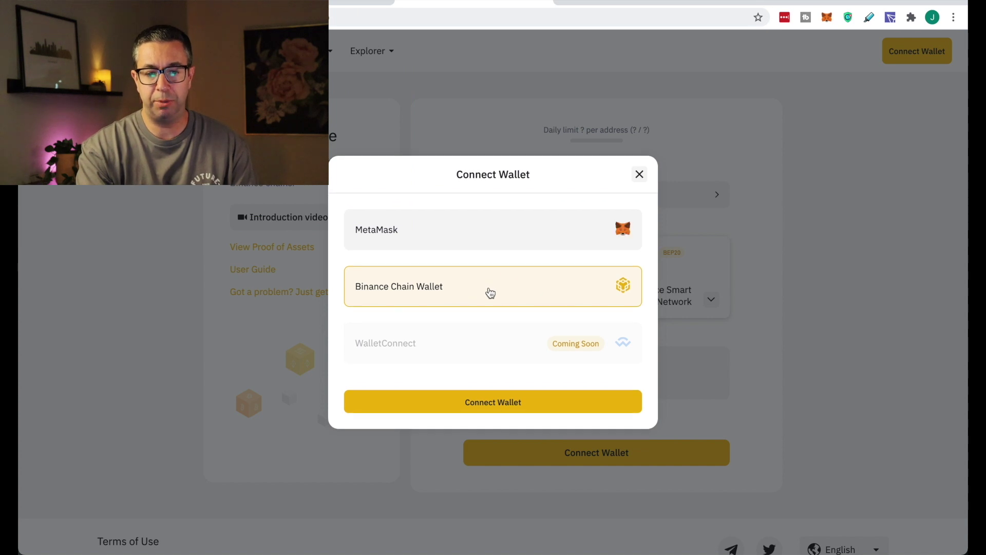
{"action": "left_click", "coordinate": [457, 241]}
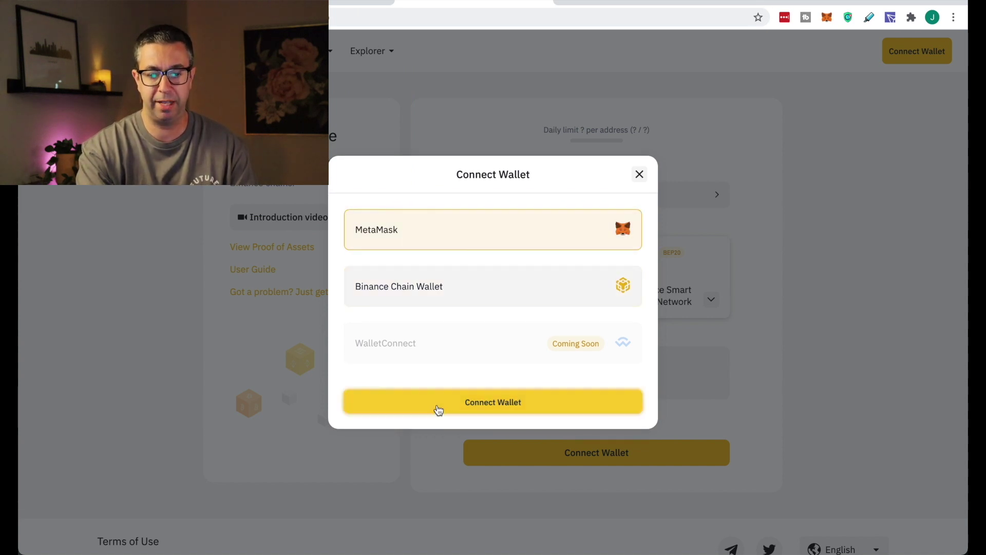
{"action": "left_click", "coordinate": [438, 409]}
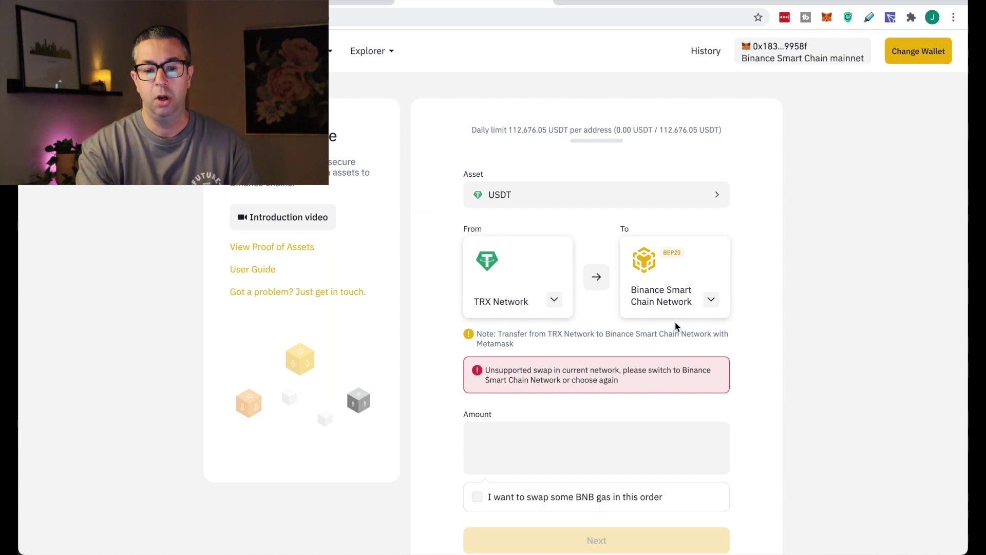
Switch the MetaMask wallet's network to Ethereum Mainnet.
{"action": "left_click", "coordinate": [825, 18]}
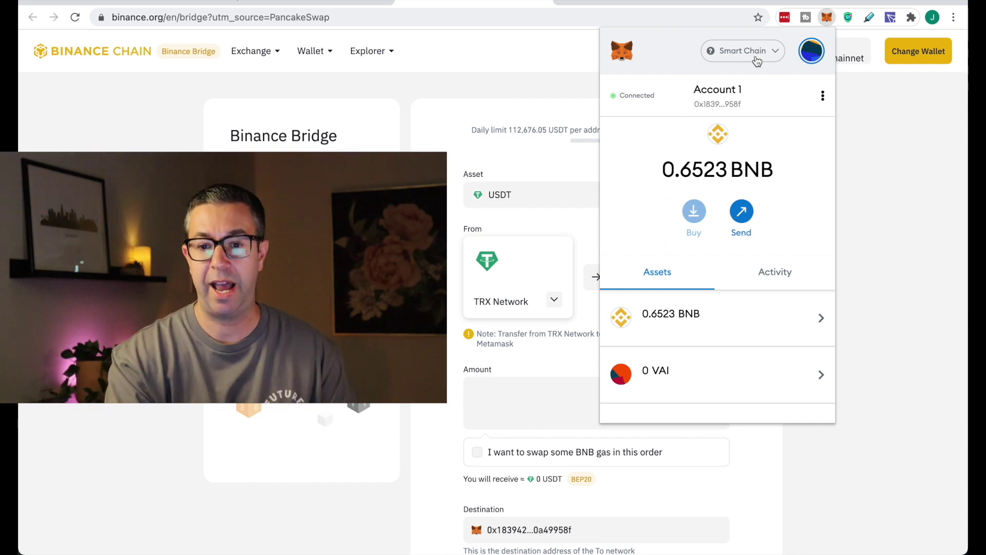
{"action": "left_click", "coordinate": [757, 61]}
{"action": "left_click", "coordinate": [699, 150]}
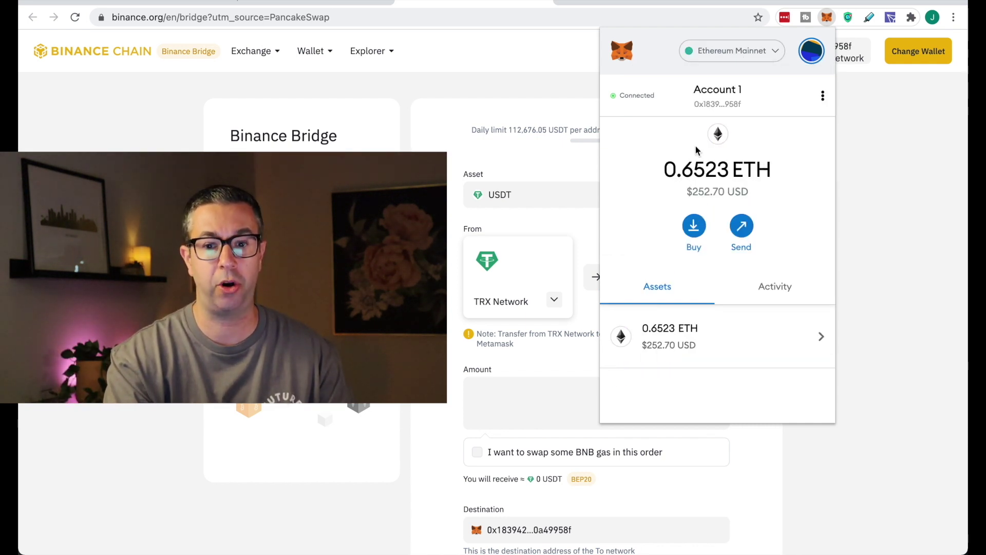
{"action": "left_click", "coordinate": [898, 256]}
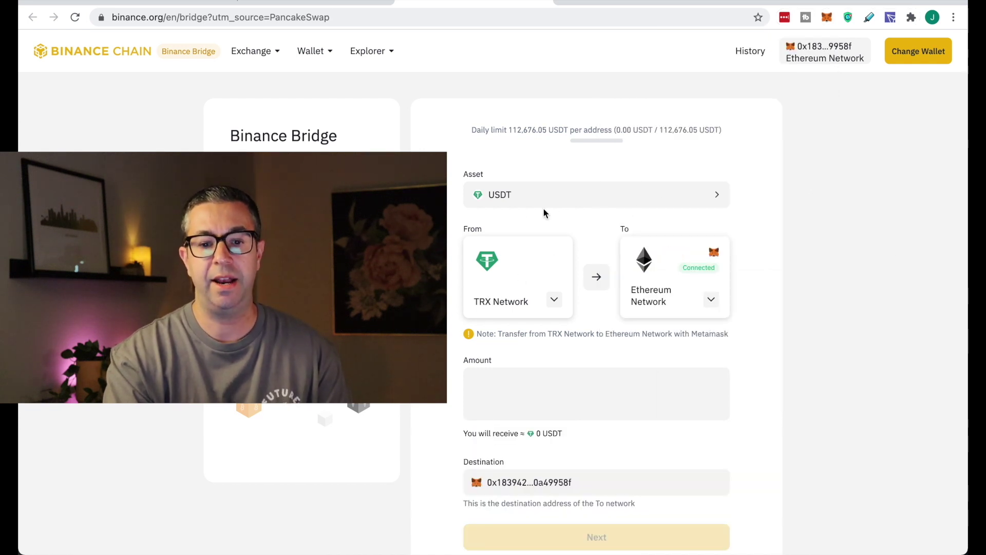
Search the bridge's asset list for "ba" and close the list without choosing an asset.
{"action": "left_click", "coordinate": [608, 206]}
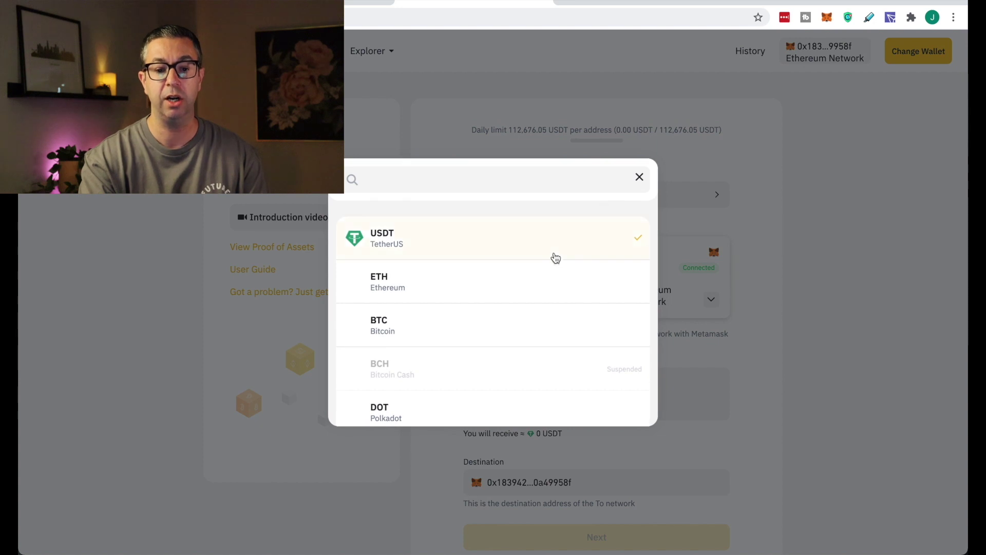
{"action": "scroll", "coordinate": [484, 358], "scroll_direction": "down", "scroll_amount": 2}
{"action": "left_click", "coordinate": [433, 181]}
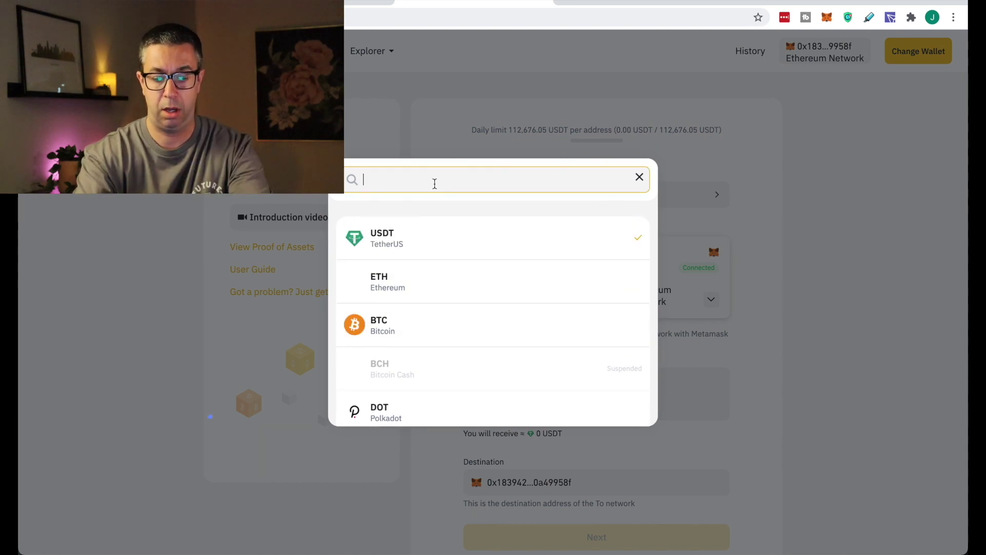
{"action": "type", "text": "ba"}
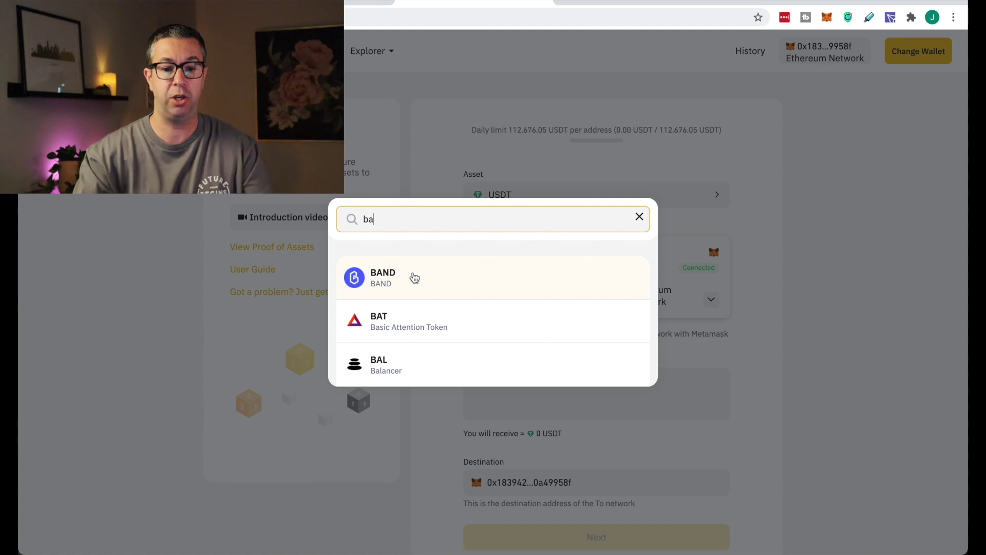
{"action": "left_click", "coordinate": [640, 217]}
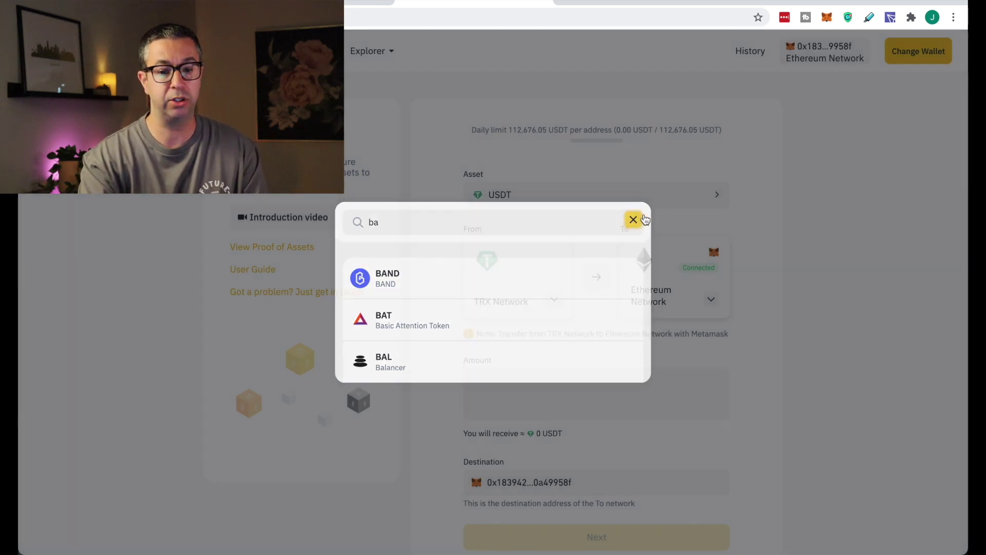
Clear the asset search and select ETH (Ethereum) as the asset to bridge.
{"action": "left_click", "coordinate": [621, 196]}
{"action": "scroll", "coordinate": [427, 292], "scroll_direction": "down", "scroll_amount": 1}
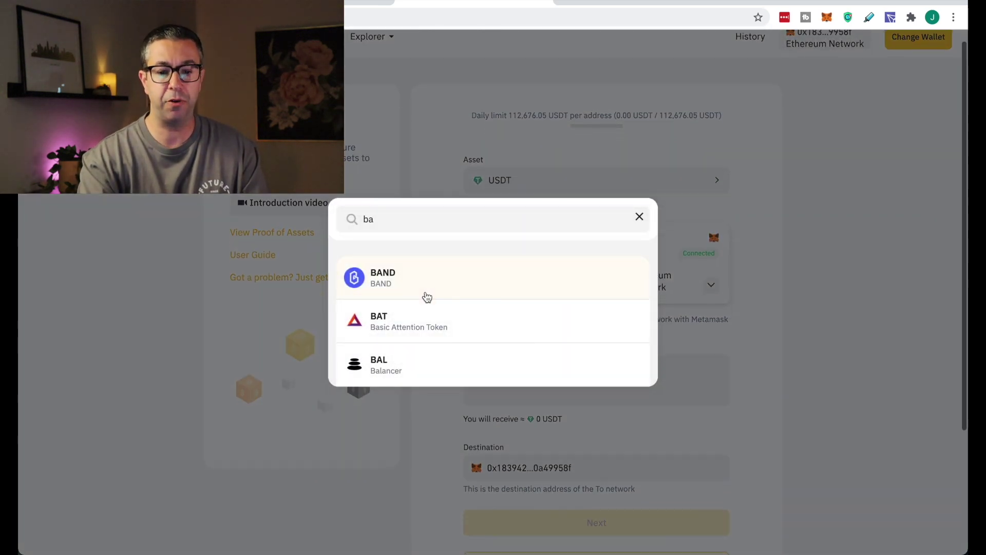
{"action": "left_click", "coordinate": [437, 215]}
{"action": "key", "text": "BackSpace"}
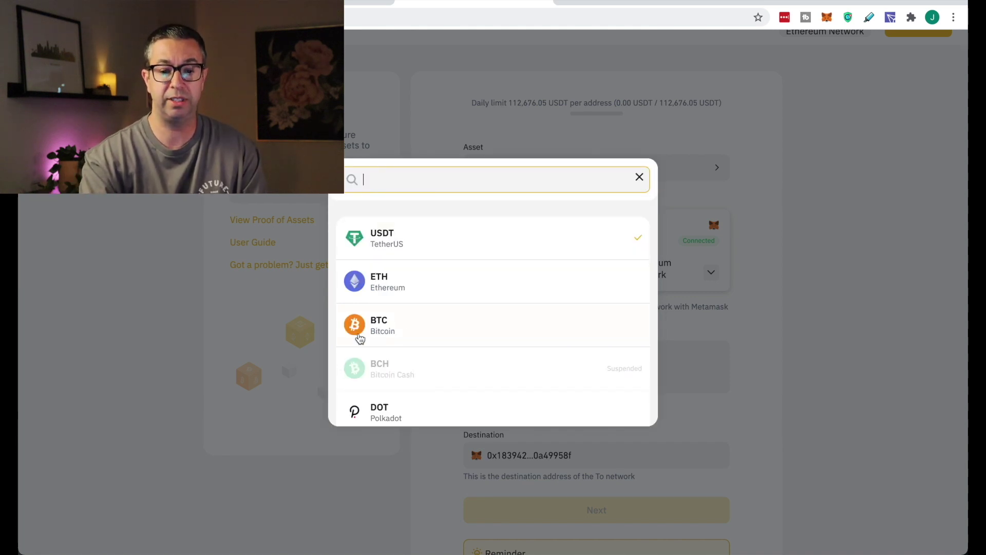
{"action": "left_click", "coordinate": [388, 284]}
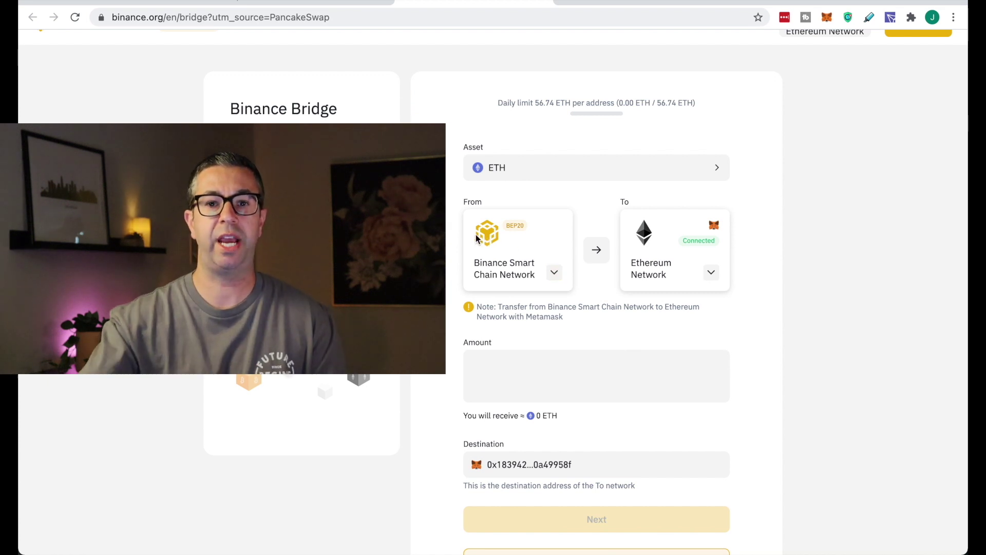
Set the transfer's destination to Binance Chain Network and its source to Ethereum Network.
{"action": "left_click", "coordinate": [555, 280]}
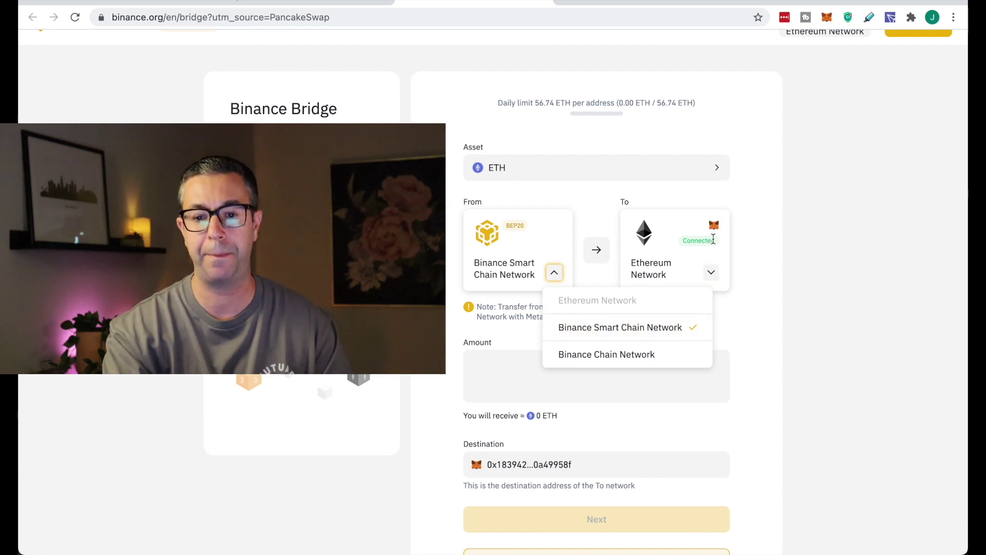
{"action": "left_click", "coordinate": [740, 268]}
{"action": "left_click", "coordinate": [711, 271]}
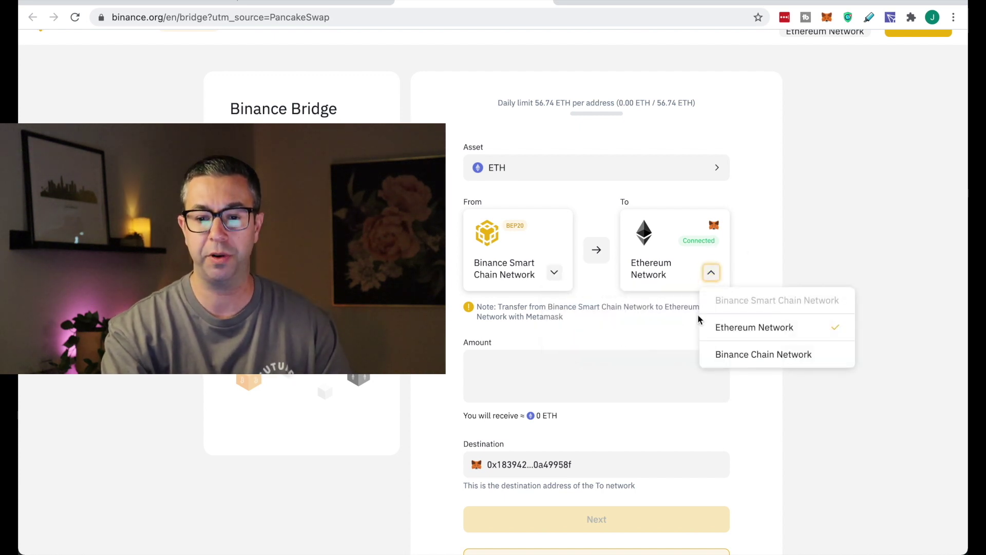
{"action": "left_click", "coordinate": [741, 355]}
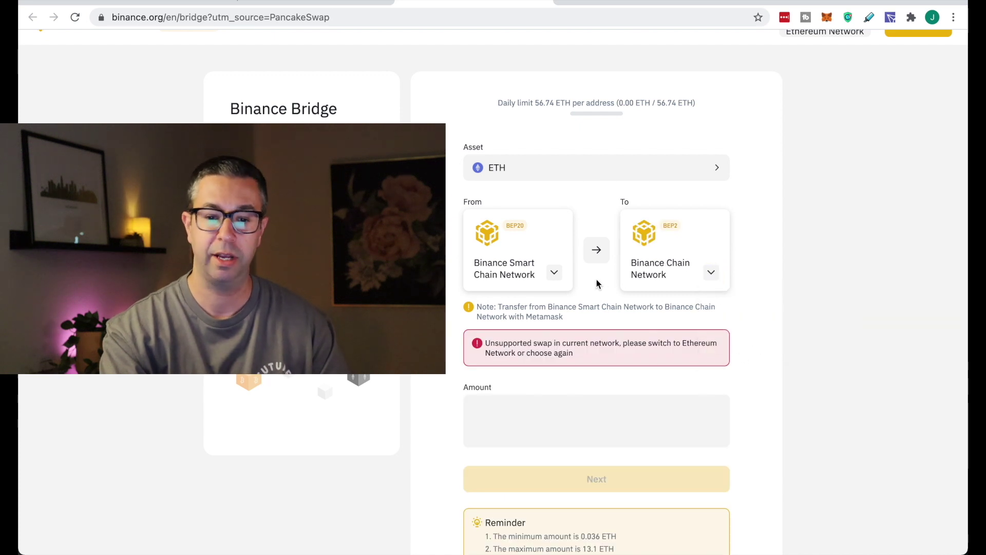
{"action": "left_click", "coordinate": [558, 273]}
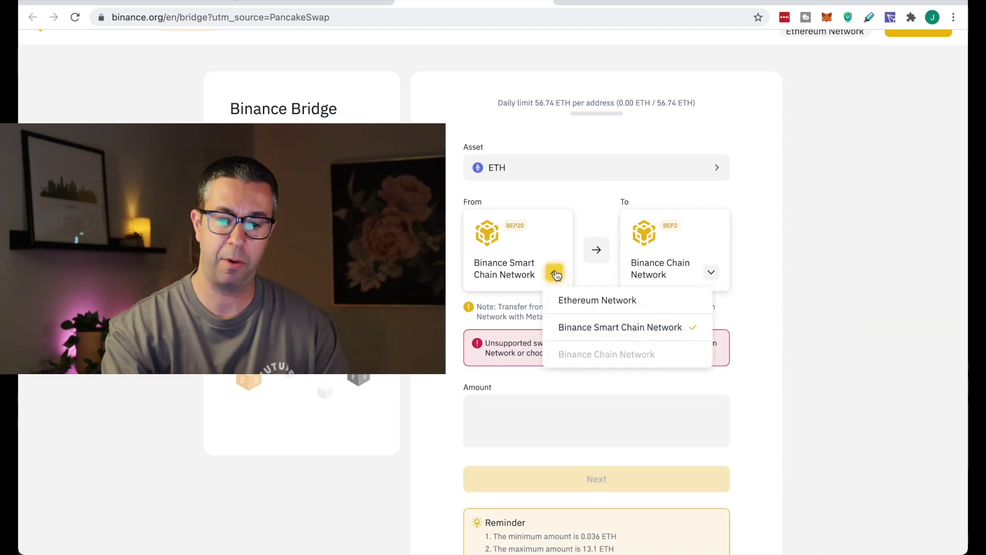
{"action": "left_click", "coordinate": [579, 302]}
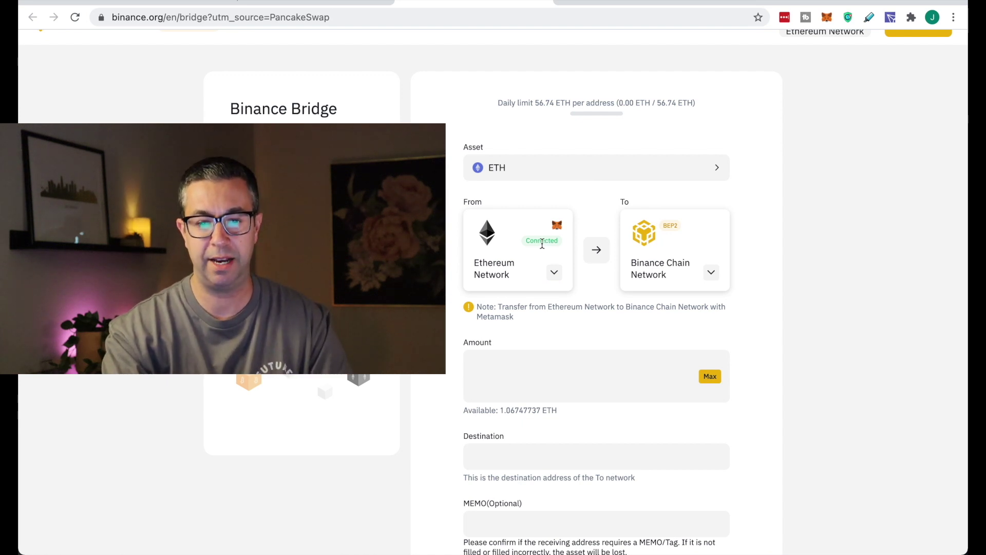
Fill the transfer amount with the maximum available ETH, then replace it with .5.
{"action": "scroll", "coordinate": [900, 239], "scroll_direction": "up", "scroll_amount": 1}
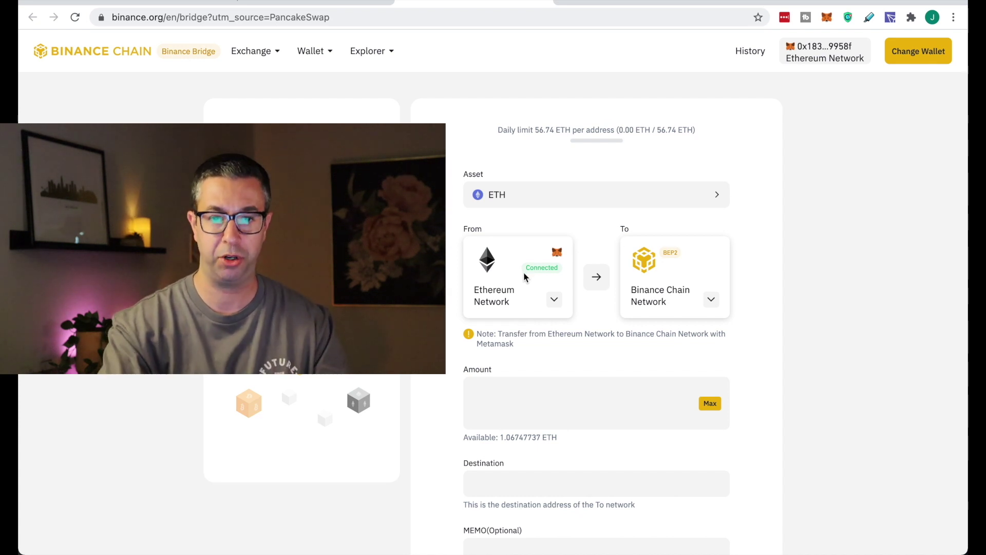
{"action": "scroll", "coordinate": [547, 378], "scroll_direction": "down", "scroll_amount": 2}
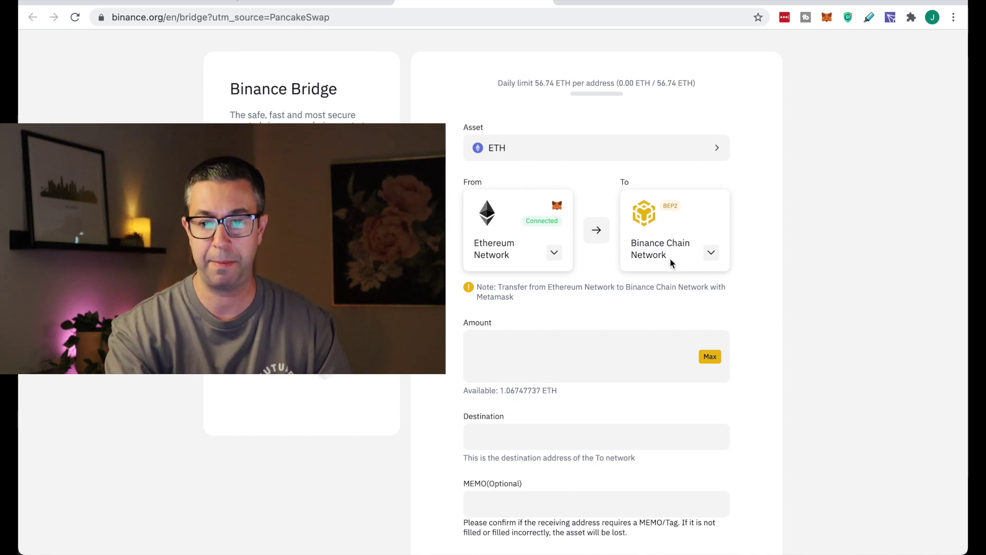
{"action": "scroll", "coordinate": [843, 229], "scroll_direction": "up", "scroll_amount": 2}
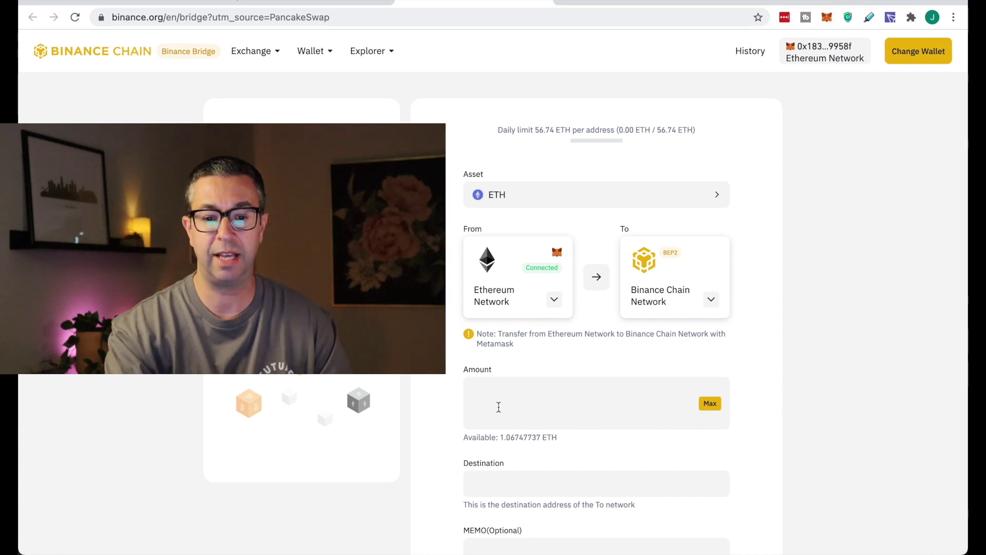
{"action": "scroll", "coordinate": [499, 407], "scroll_direction": "down", "scroll_amount": 3}
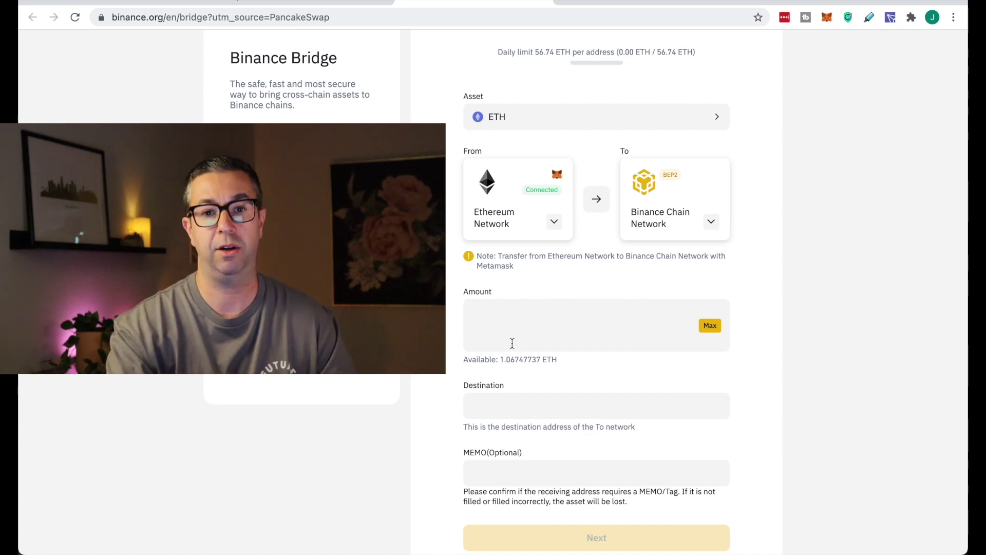
{"action": "left_click", "coordinate": [710, 325]}
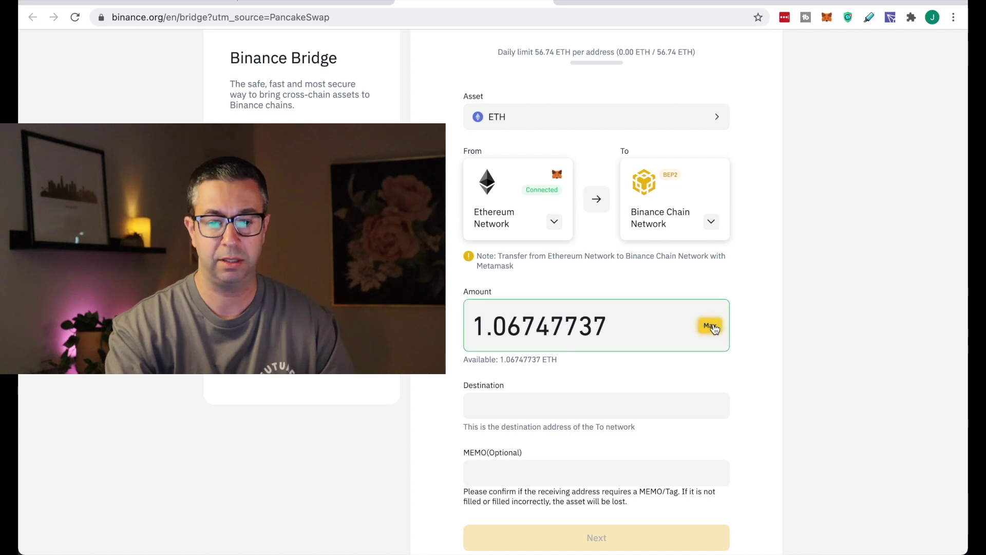
{"action": "double_click", "coordinate": [611, 327]}
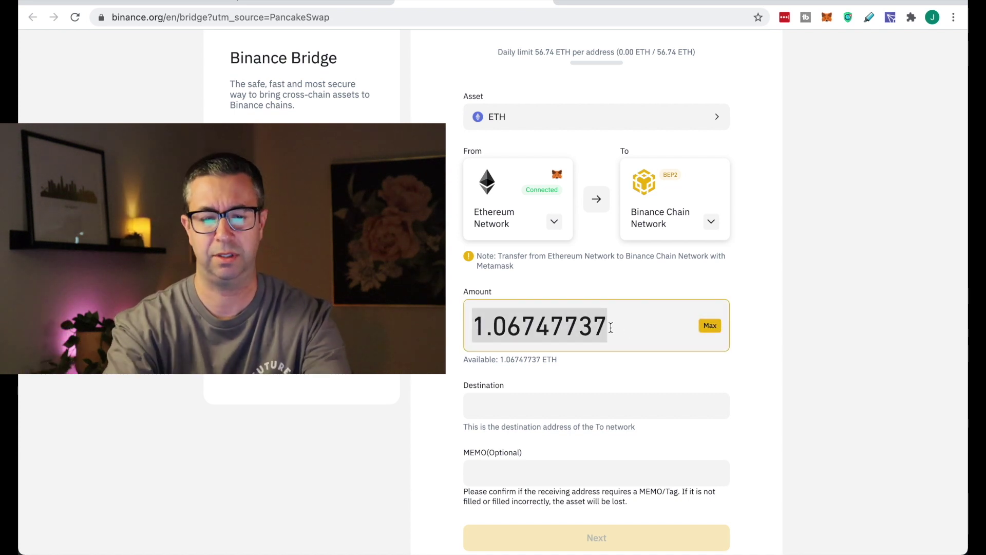
{"action": "type", "text": ".5"}
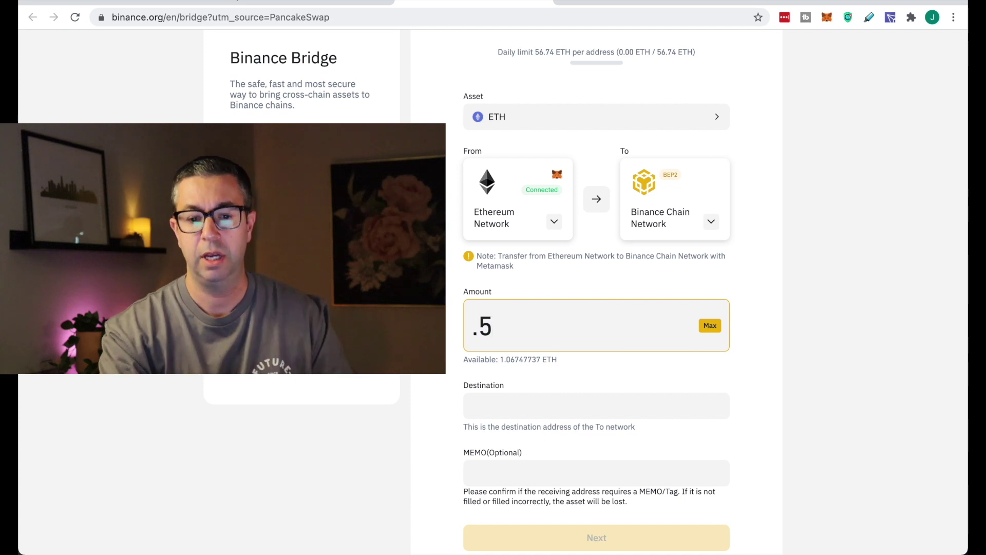
Copy the account address from the MetaMask wallet and check its list of available networks.
{"action": "left_click", "coordinate": [555, 415]}
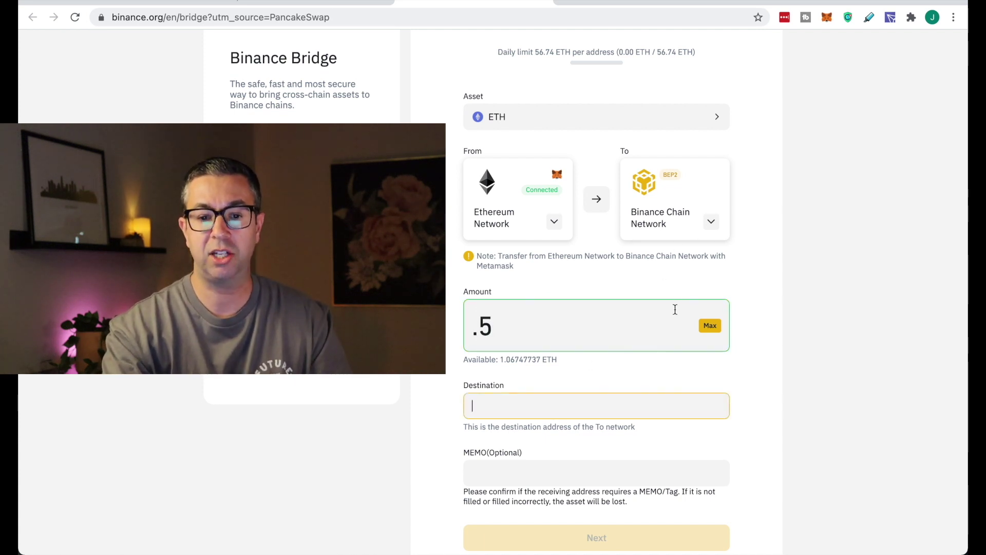
{"action": "left_click", "coordinate": [827, 17]}
{"action": "left_click", "coordinate": [718, 100]}
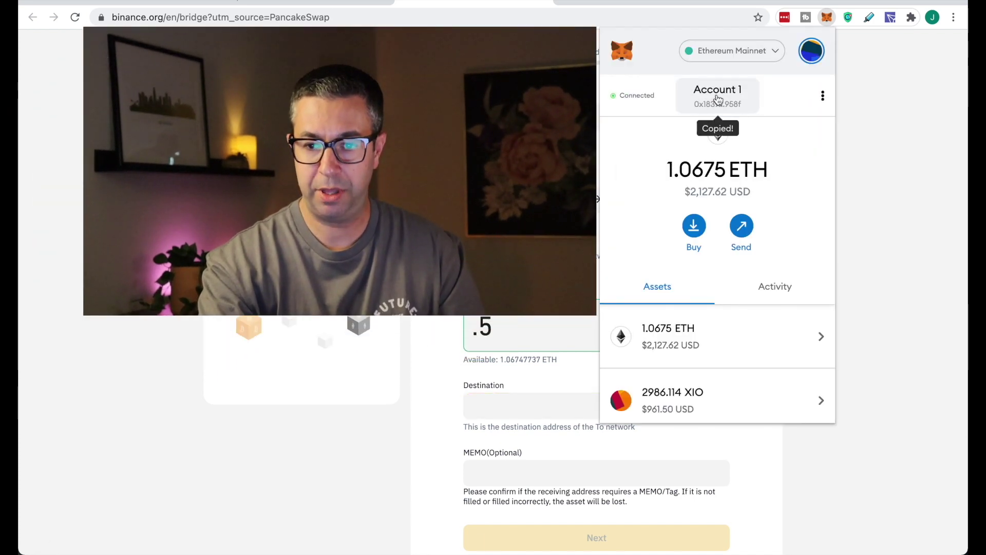
{"action": "left_click", "coordinate": [741, 51]}
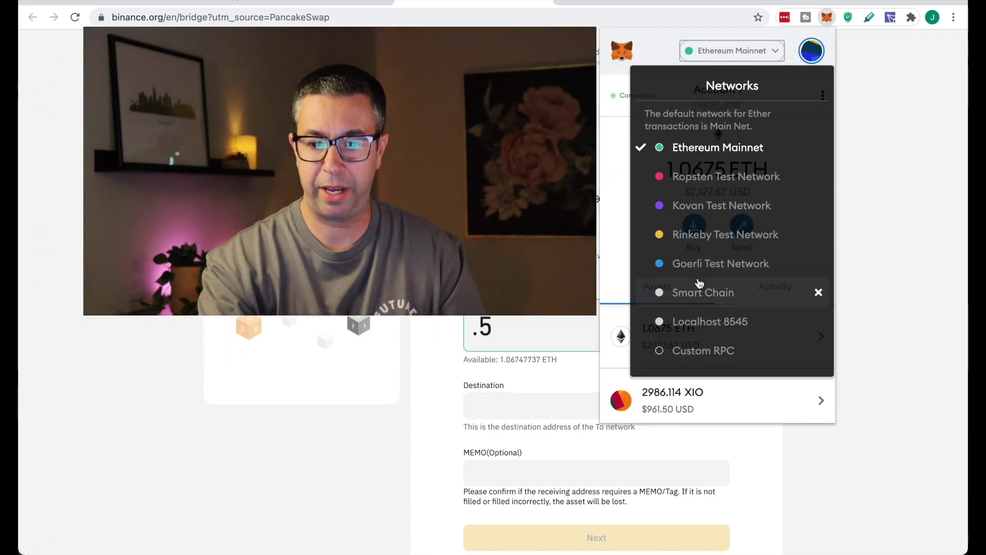
{"action": "left_click", "coordinate": [748, 60]}
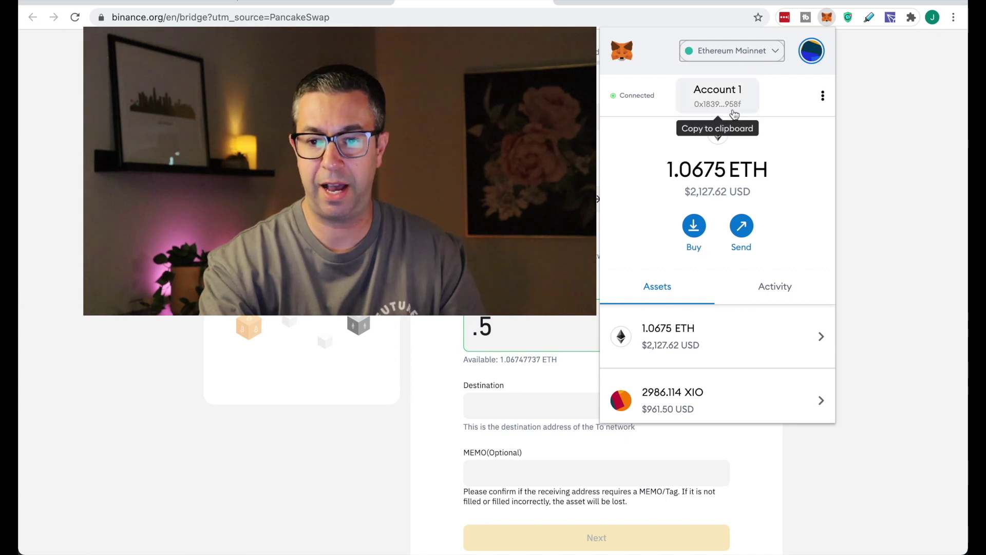
Switch the MetaMask wallet to the Smart Chain network and copy the account address there.
{"action": "left_click", "coordinate": [750, 58]}
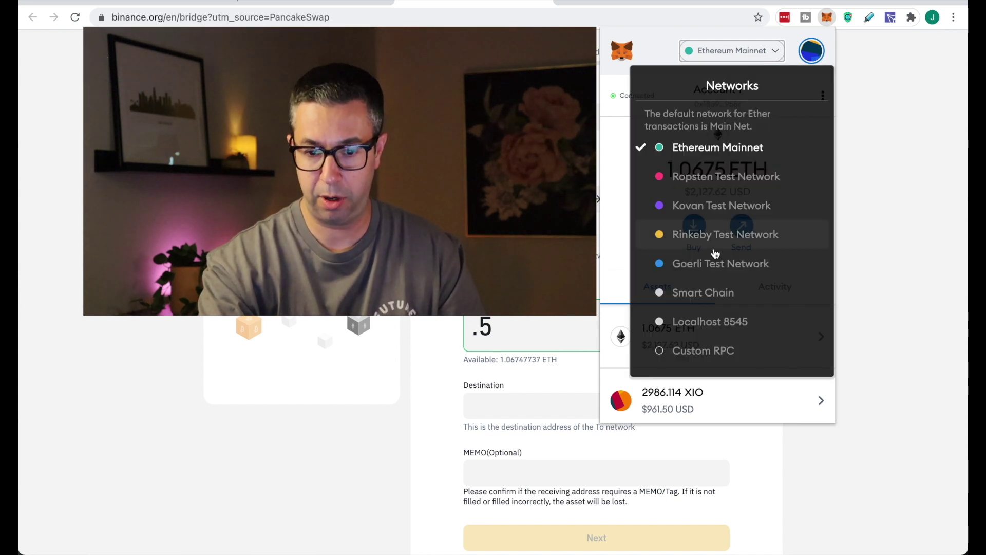
{"action": "left_click", "coordinate": [700, 295]}
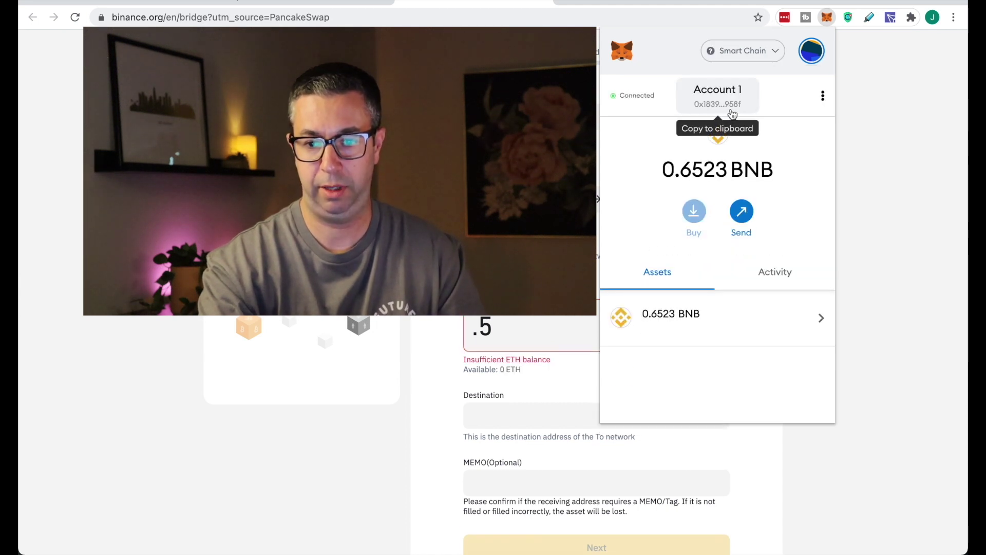
{"action": "left_click", "coordinate": [735, 108]}
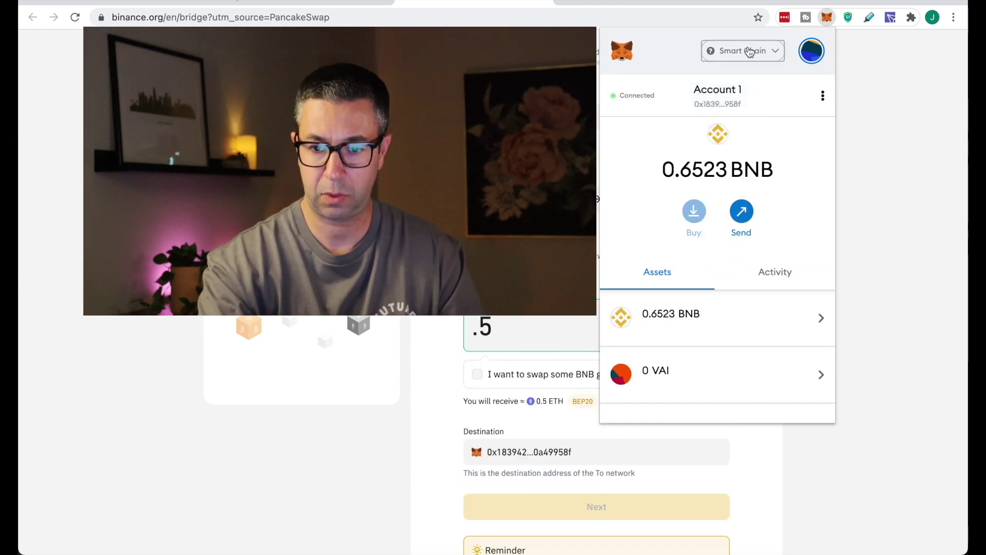
Set the MetaMask network back to Ethereum Mainnet and close the wallet.
{"action": "left_click", "coordinate": [748, 50]}
{"action": "left_click", "coordinate": [738, 148]}
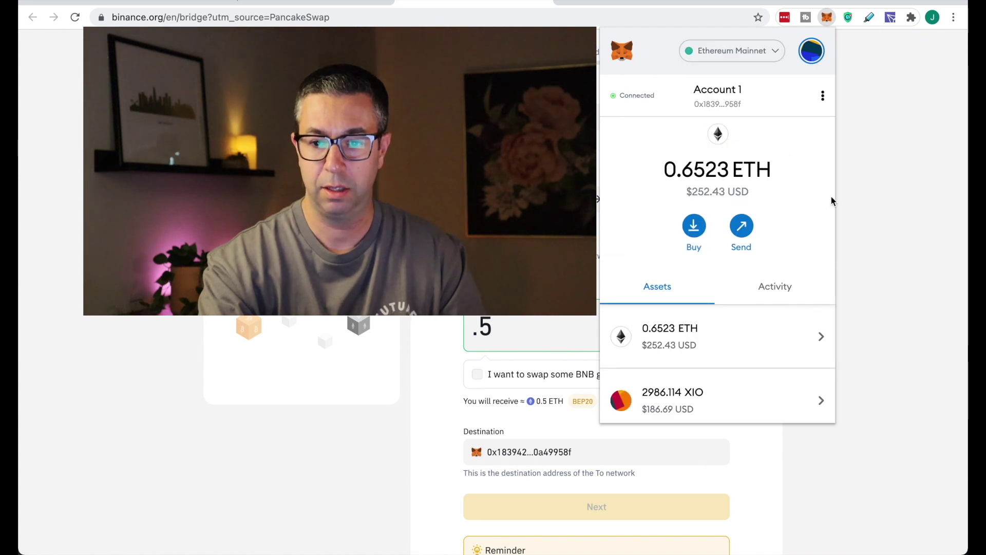
{"action": "left_click", "coordinate": [939, 252]}
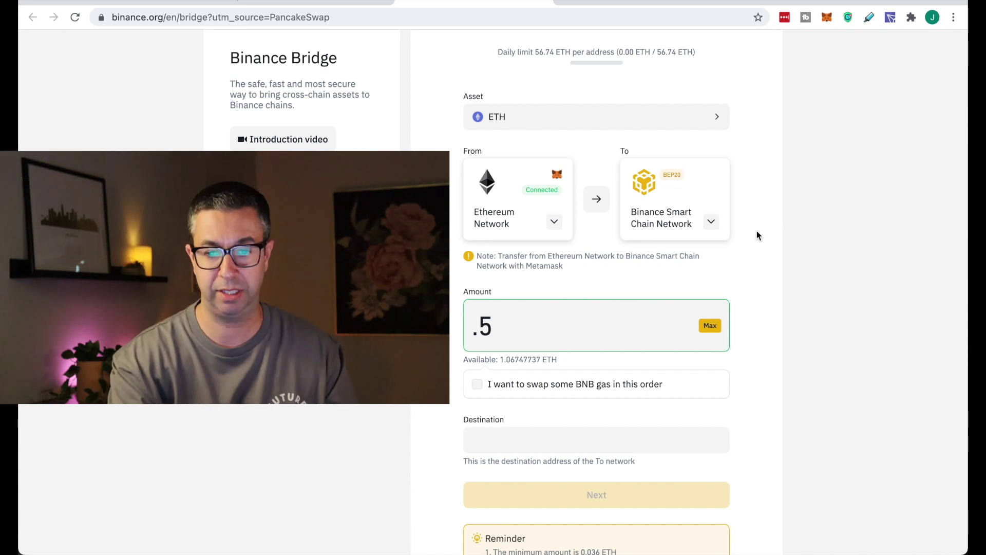
Enable the option to swap some BNB gas in this order, review its amount choices, and disable it again.
{"action": "left_click", "coordinate": [476, 387]}
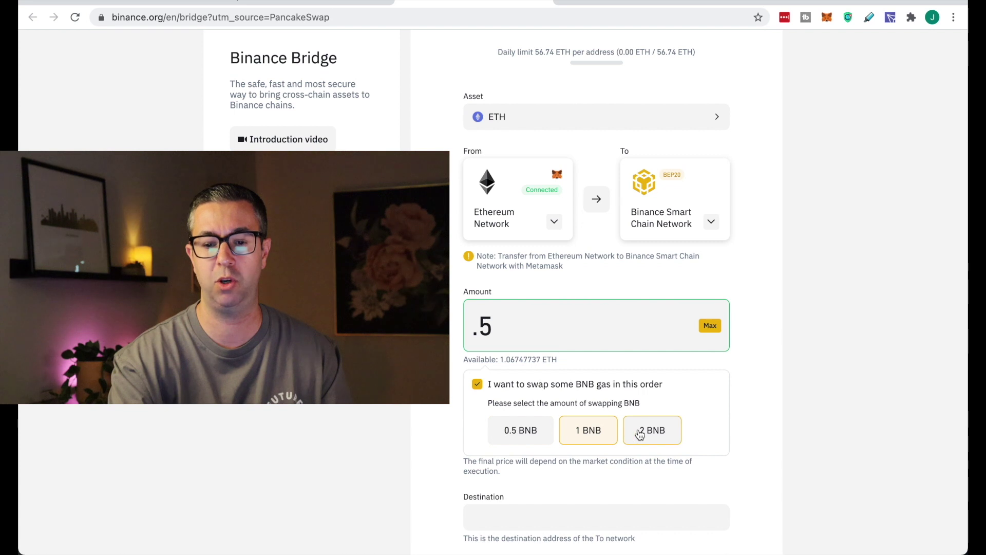
{"action": "scroll", "coordinate": [642, 432], "scroll_direction": "down", "scroll_amount": 2}
{"action": "scroll", "coordinate": [653, 360], "scroll_direction": "down", "scroll_amount": 3}
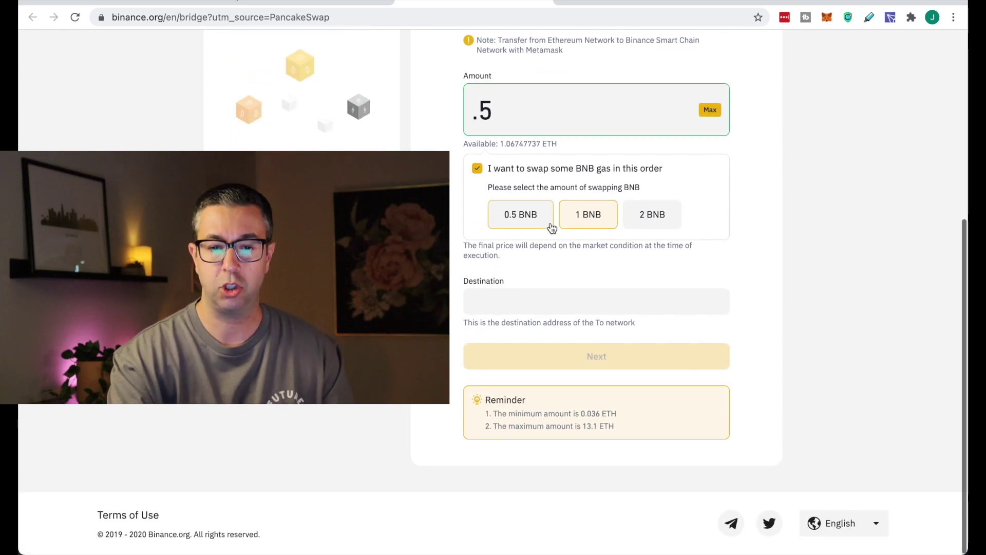
{"action": "left_click", "coordinate": [477, 168]}
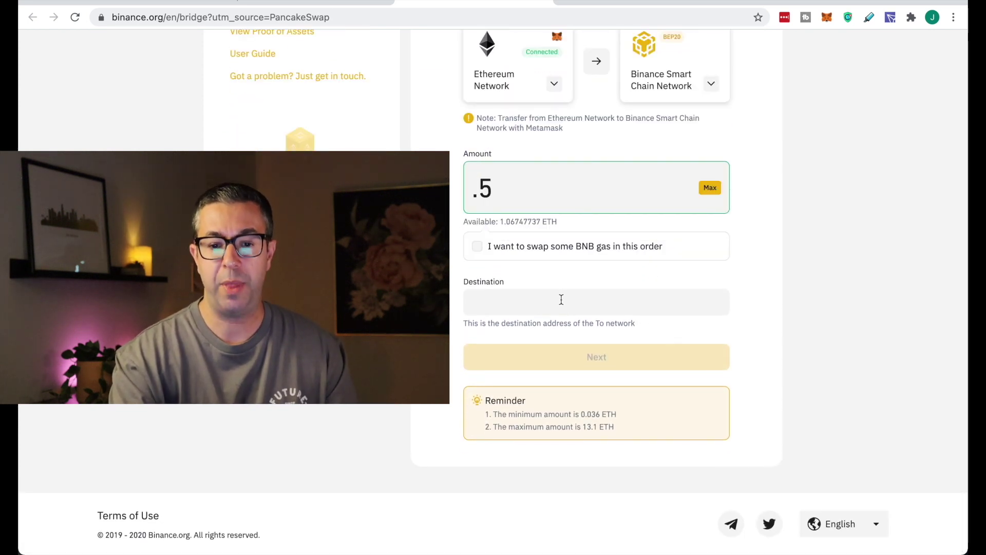
Paste the copied wallet address as the transfer's destination.
{"action": "scroll", "coordinate": [562, 300], "scroll_direction": "up", "scroll_amount": 1}
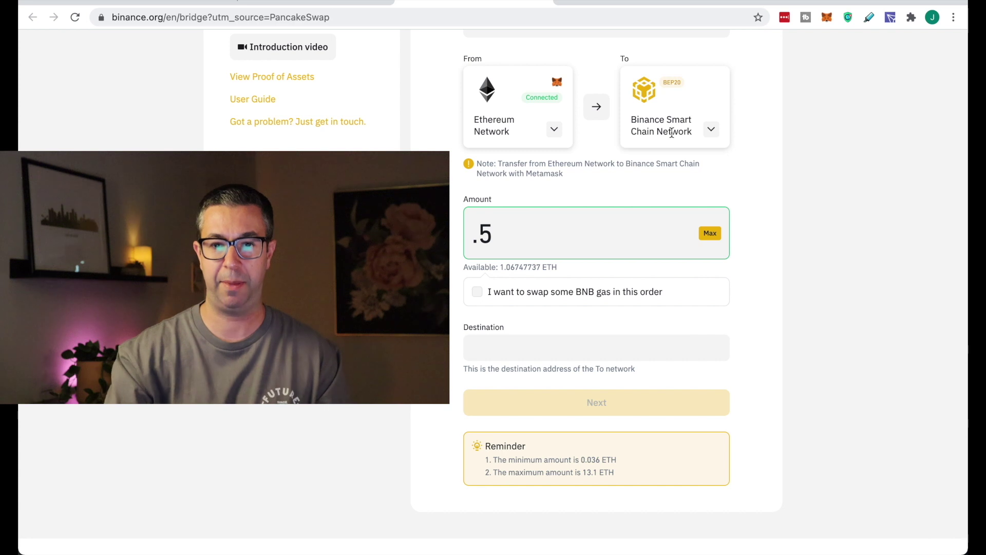
{"action": "left_click", "coordinate": [528, 347]}
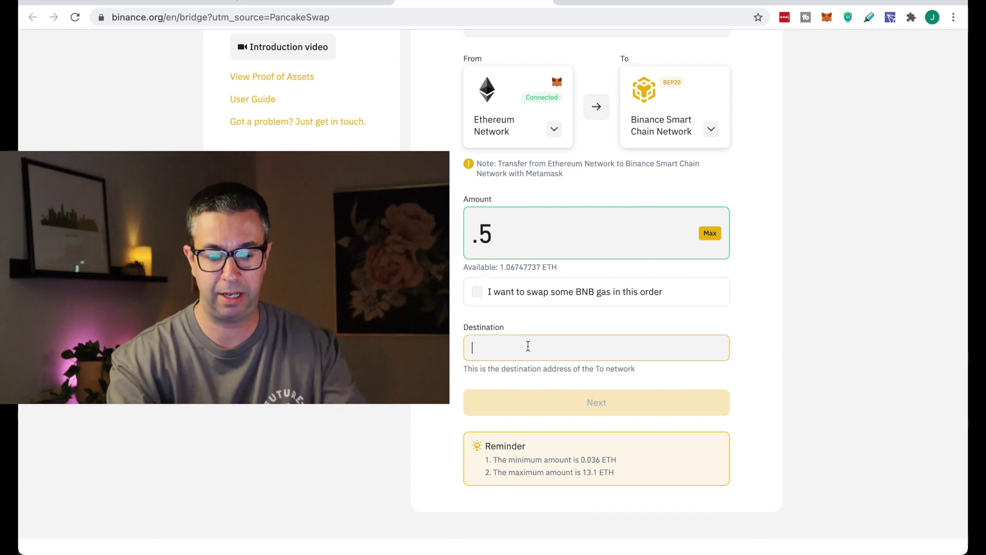
{"action": "key", "text": "super+v"}
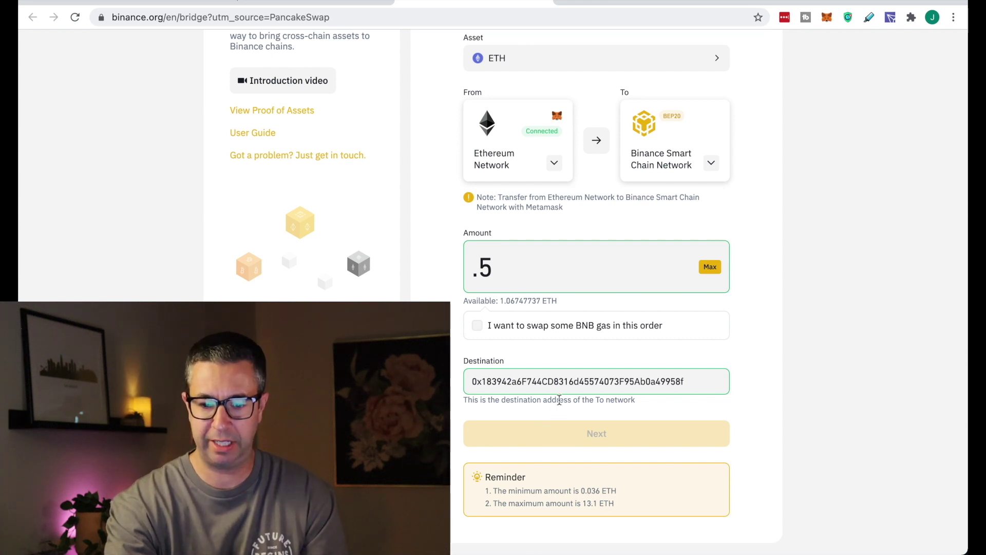
Change the transfer amount to 1 ETH, trying .99 before returning to 1.
{"action": "key", "text": "BackSpace"}
{"action": "key", "text": "BackSpace"}
{"action": "type", "text": "1"}
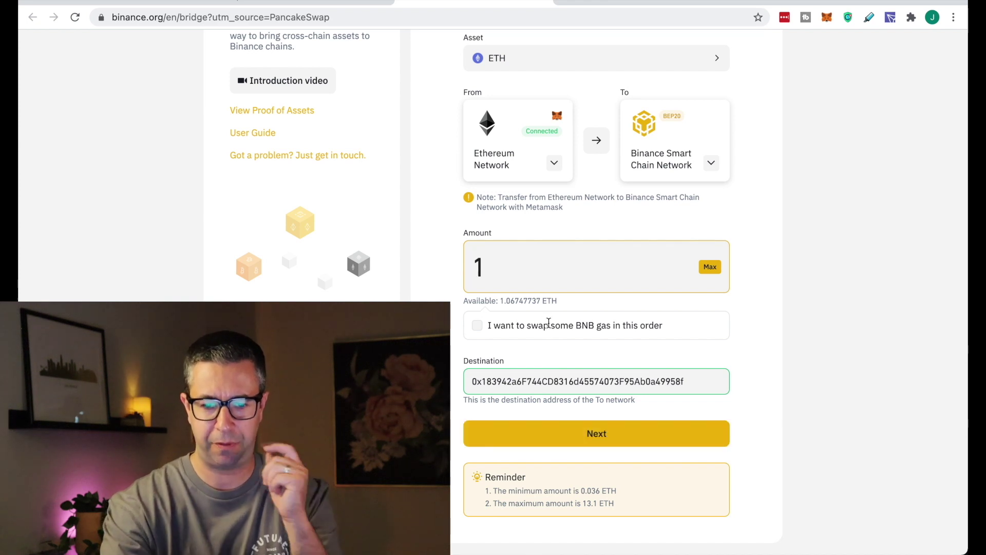
{"action": "key", "text": "BackSpace"}
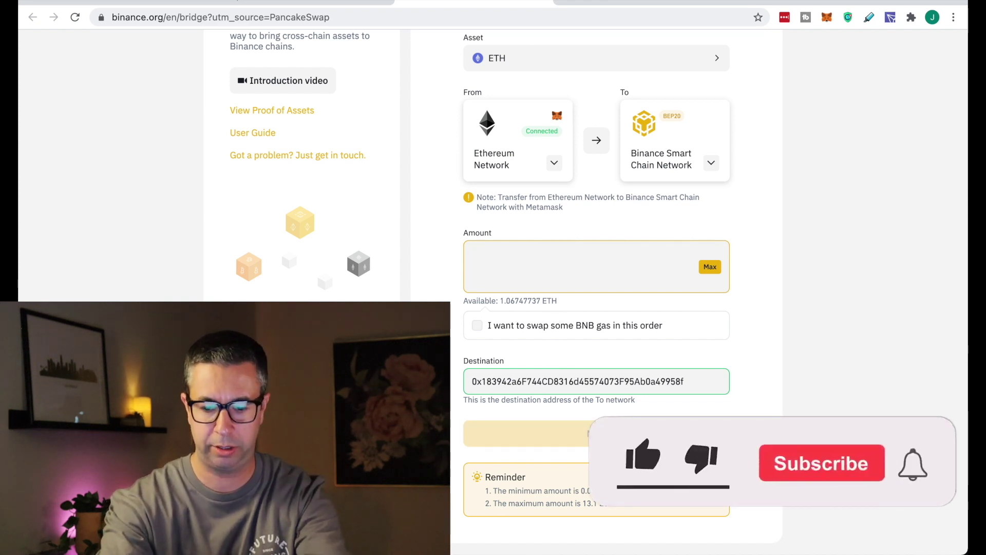
{"action": "type", "text": ".99"}
{"action": "key", "text": "BackSpace"}
{"action": "key", "text": "BackSpace"}
{"action": "key", "text": "BackSpace"}
{"action": "type", "text": "1"}
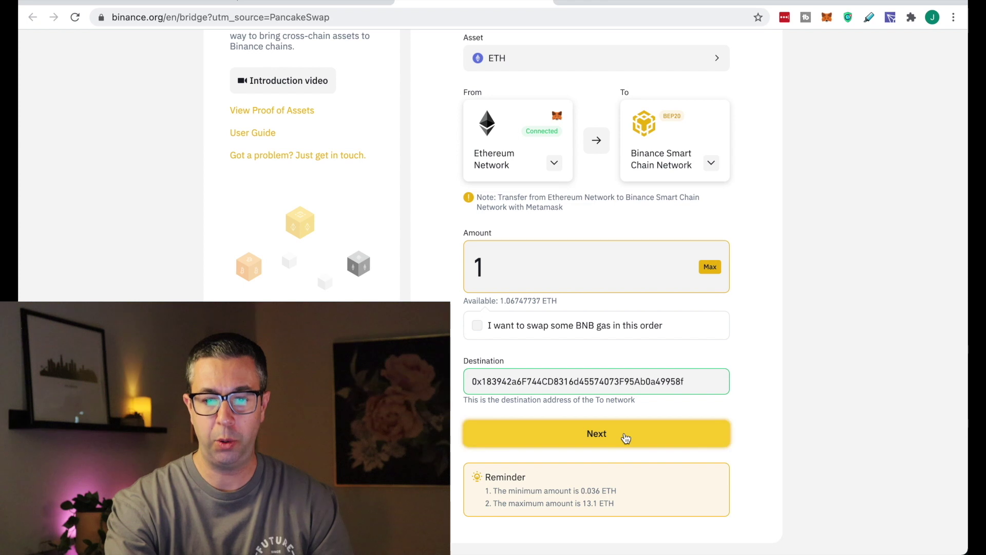
Confirm the 1.00 ETH transfer to Binance Smart Chain and submit it through MetaMask, rejecting the wallet's transaction request.
{"action": "left_click", "coordinate": [624, 438]}
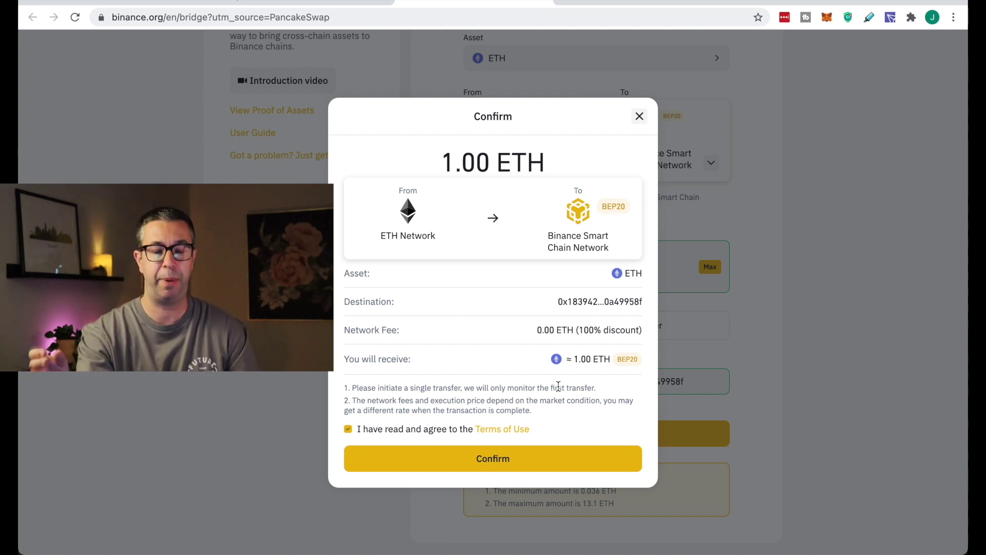
{"action": "left_click", "coordinate": [531, 468]}
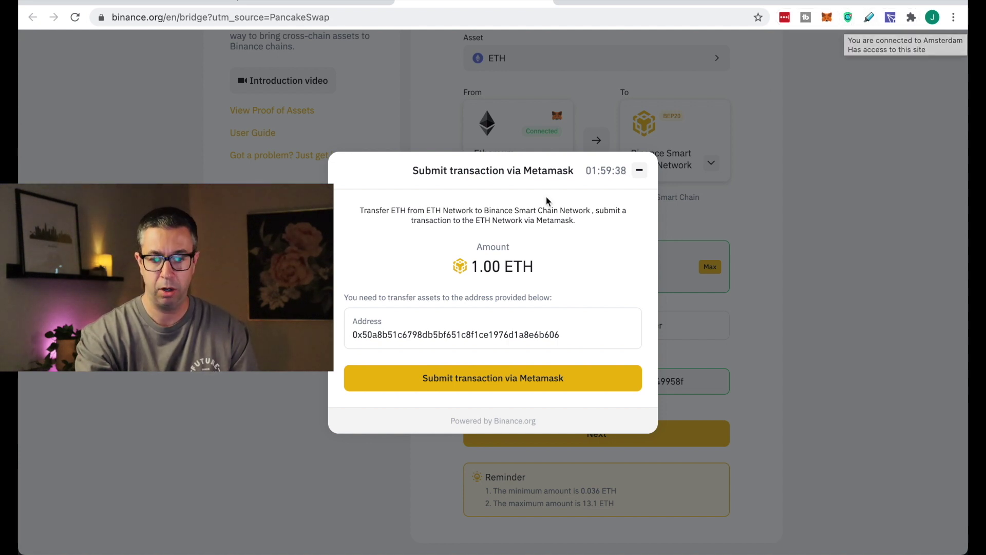
{"action": "left_click", "coordinate": [476, 386]}
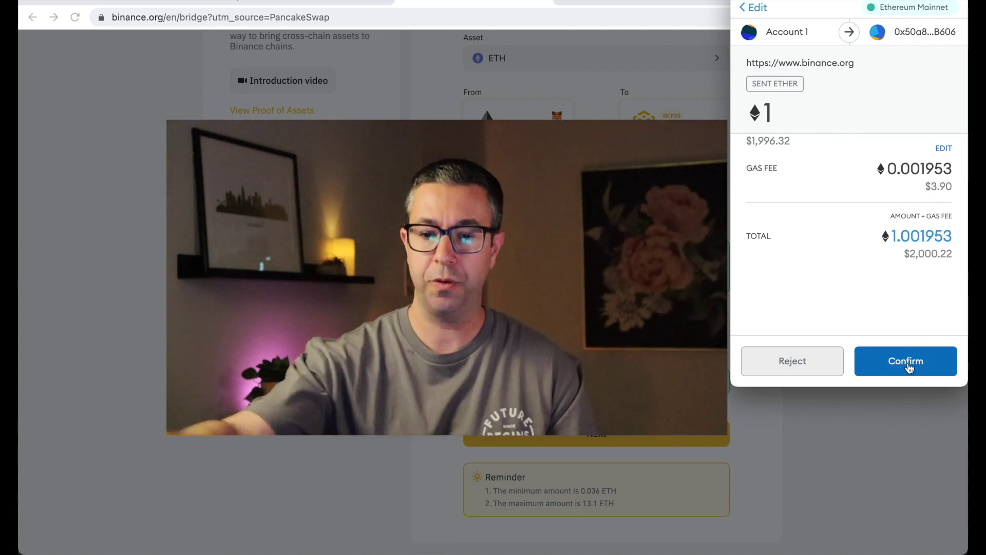
{"action": "left_click", "coordinate": [823, 362]}
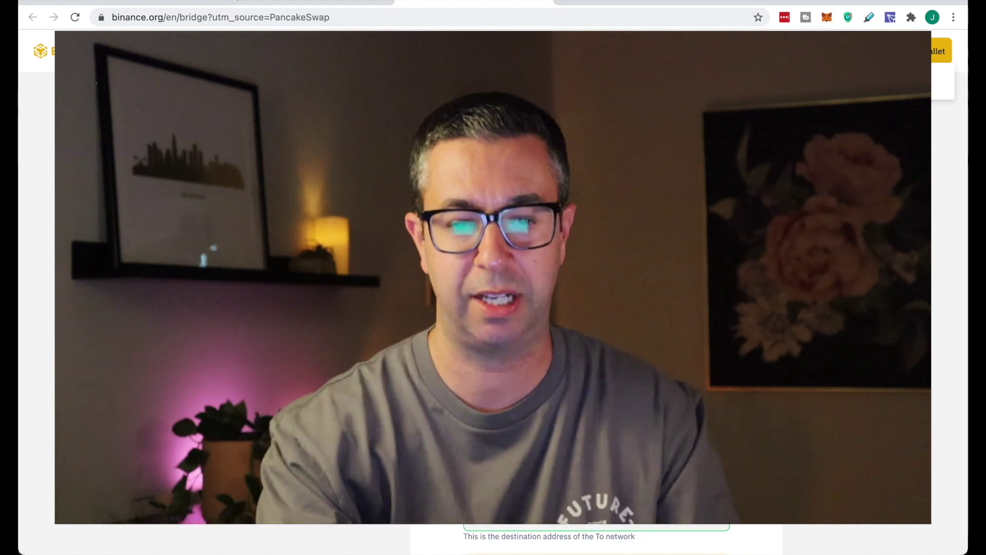
{"action": "scroll", "coordinate": [596, 539], "scroll_direction": "down", "scroll_amount": 1}
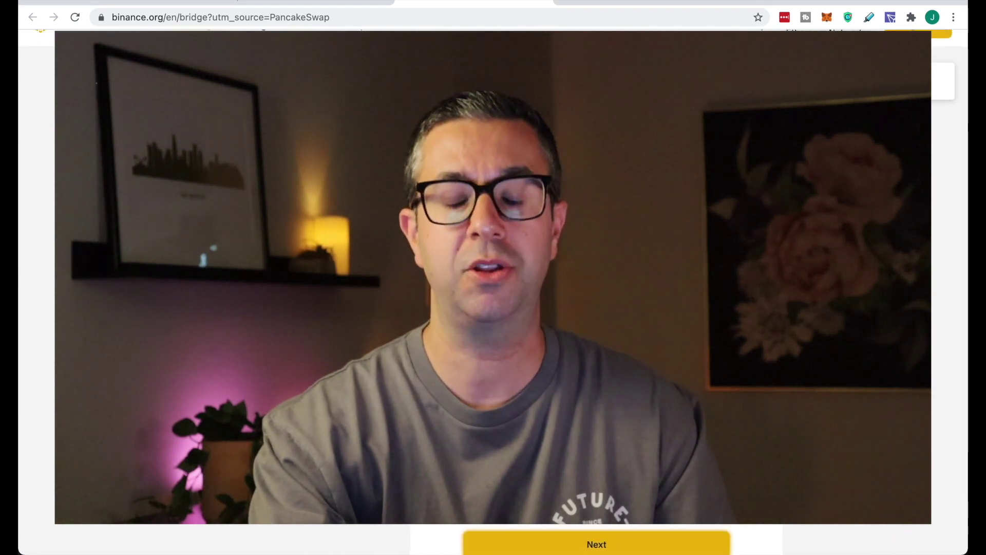
{"action": "scroll", "coordinate": [596, 539], "scroll_direction": "down", "scroll_amount": 1}
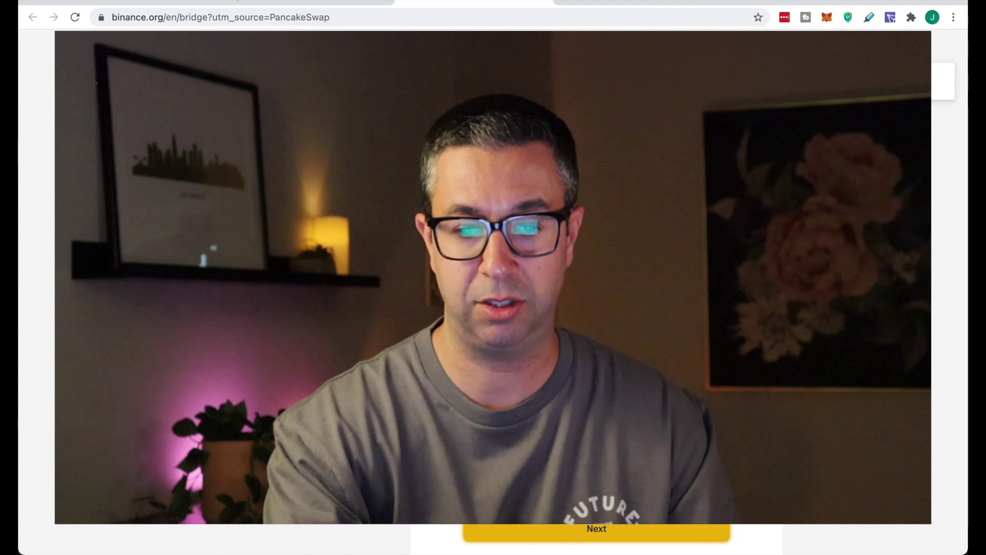
{"action": "scroll", "coordinate": [596, 539], "scroll_direction": "down", "scroll_amount": 2}
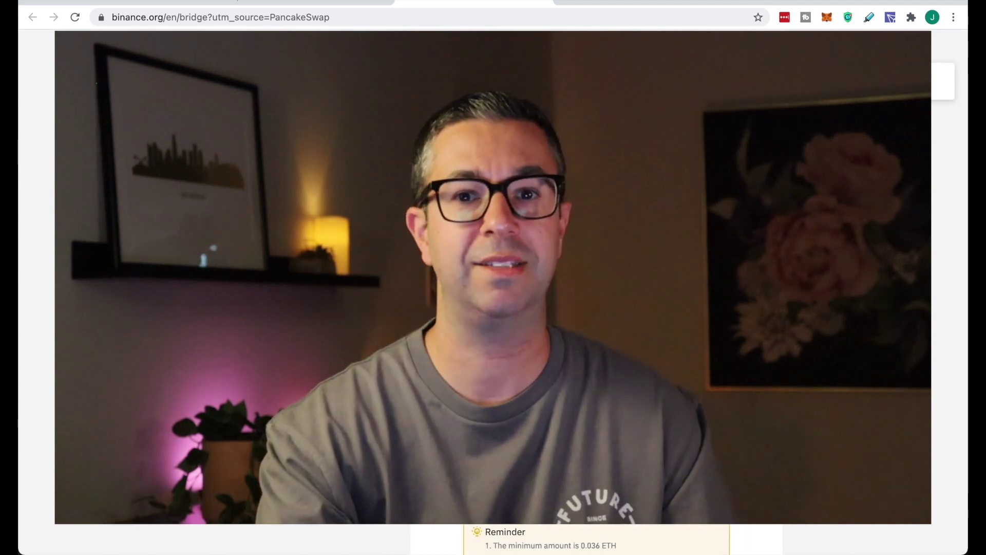